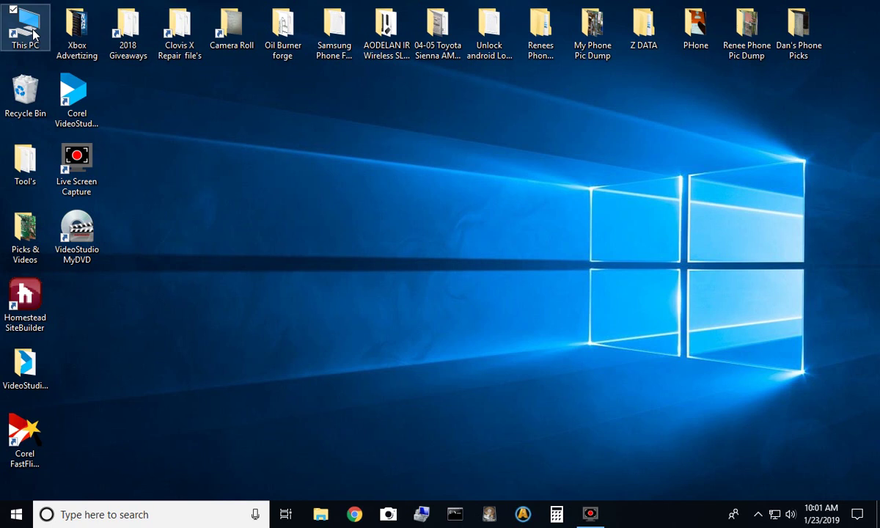
Open Computer Management for This PC and show Disk Management
right_click(33, 32)
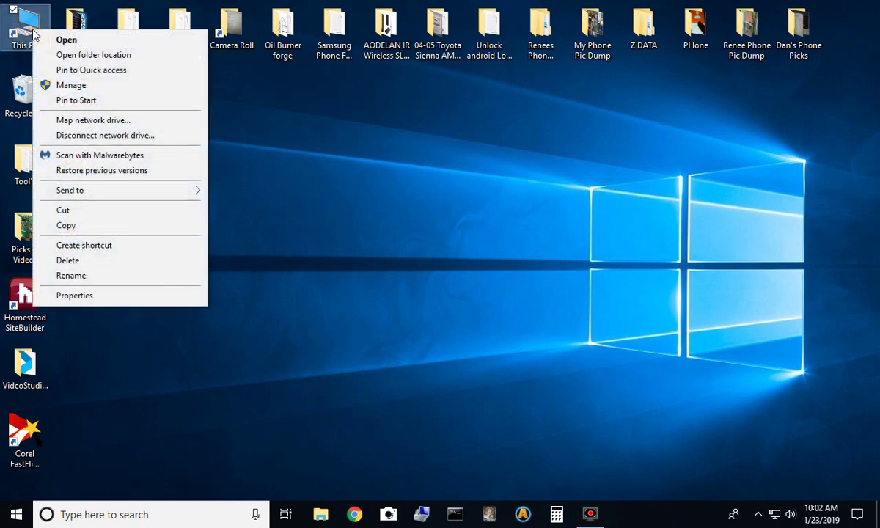
click(73, 85)
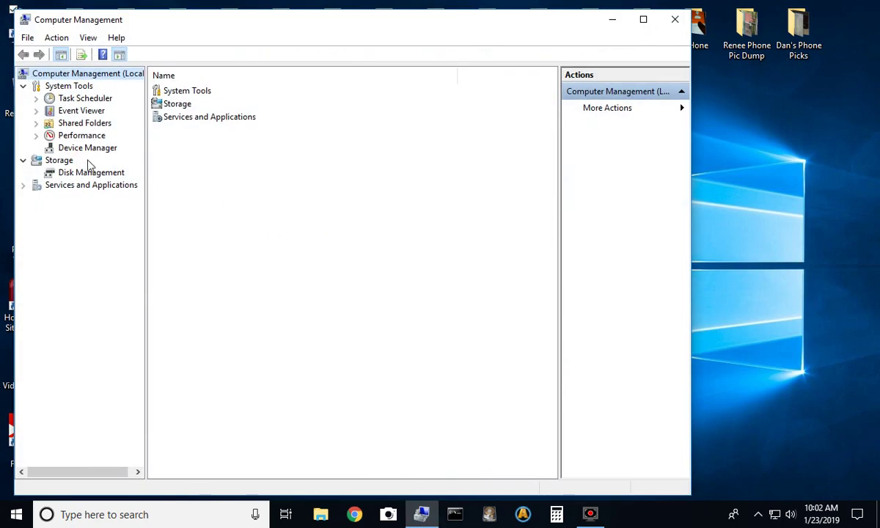
click(91, 174)
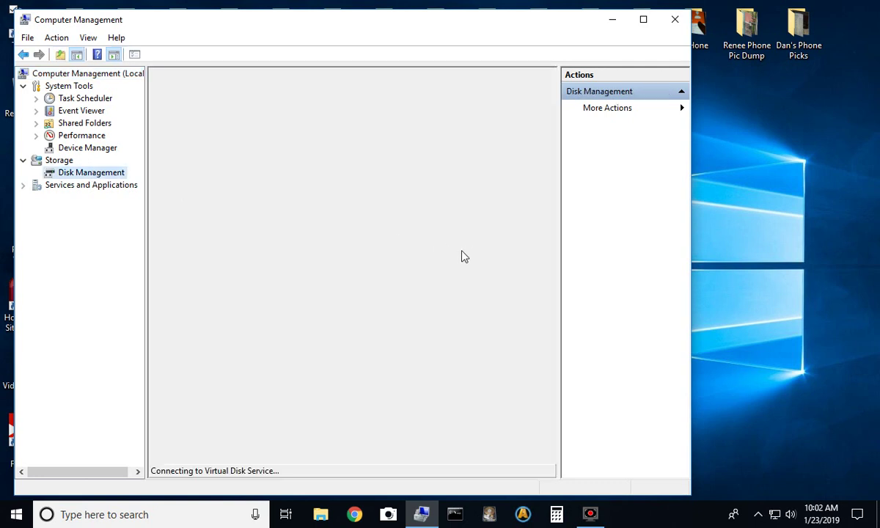
Set up a new simple volume on Disk 2's unallocated space, keeping the default size and assigning drive letter F
scroll(457, 258, down, 2)
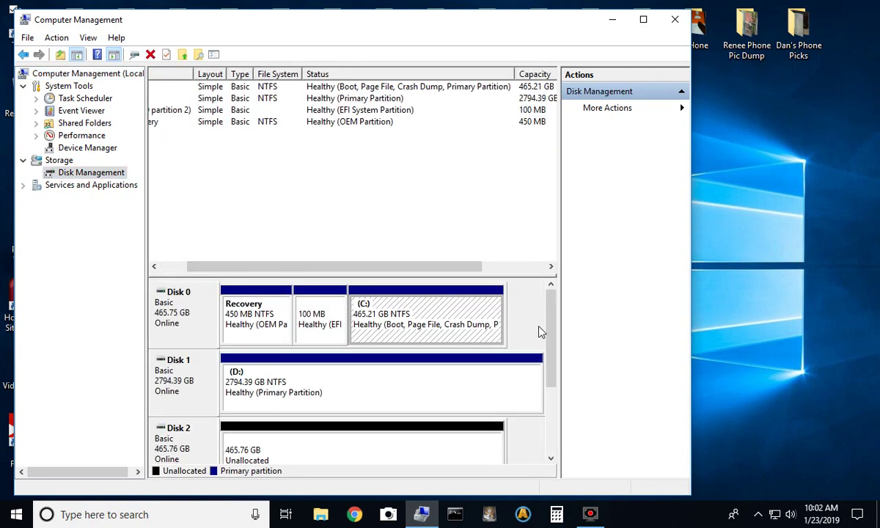
scroll(551, 328, down, 2)
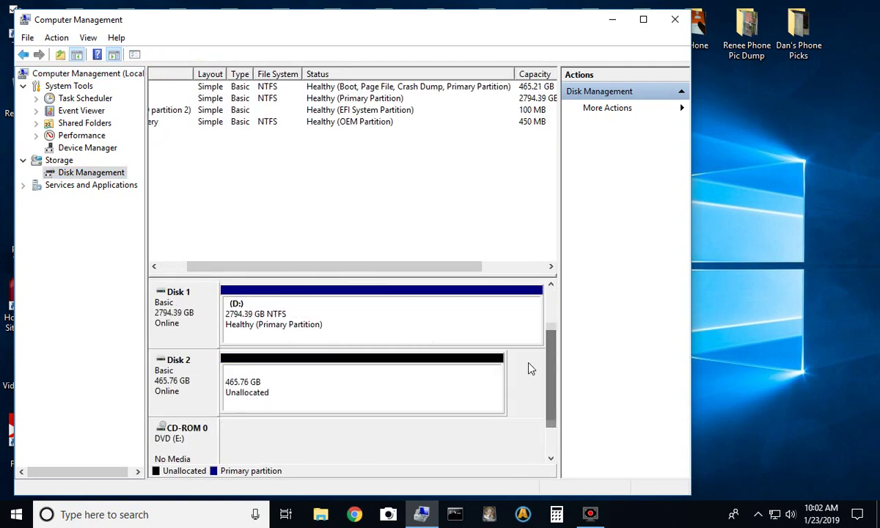
right_click(323, 379)
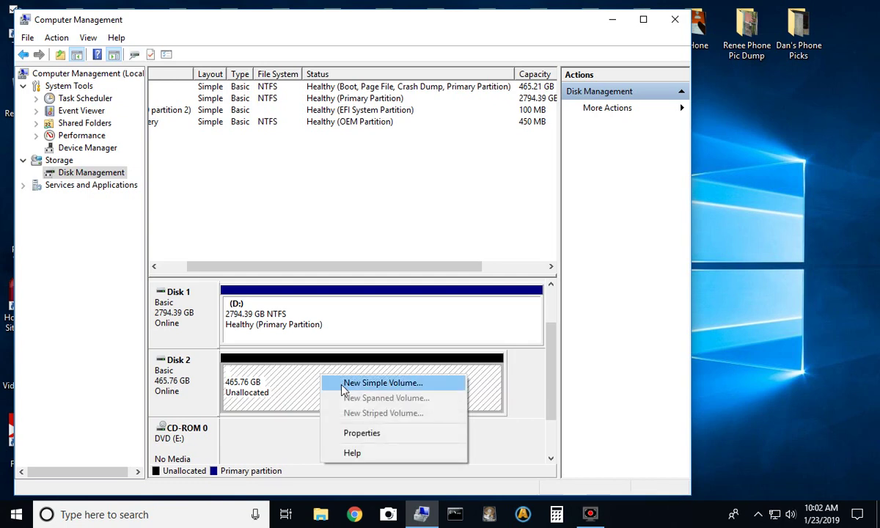
click(343, 387)
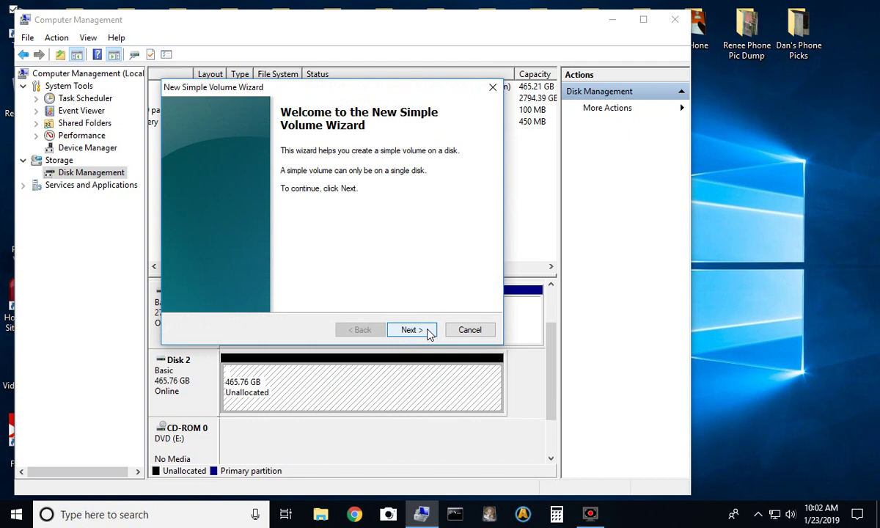
click(412, 331)
click(412, 330)
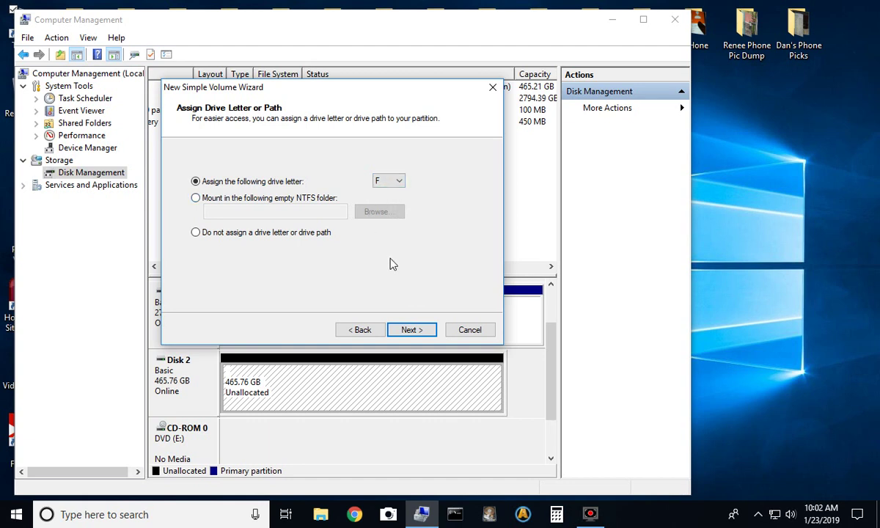
click(410, 332)
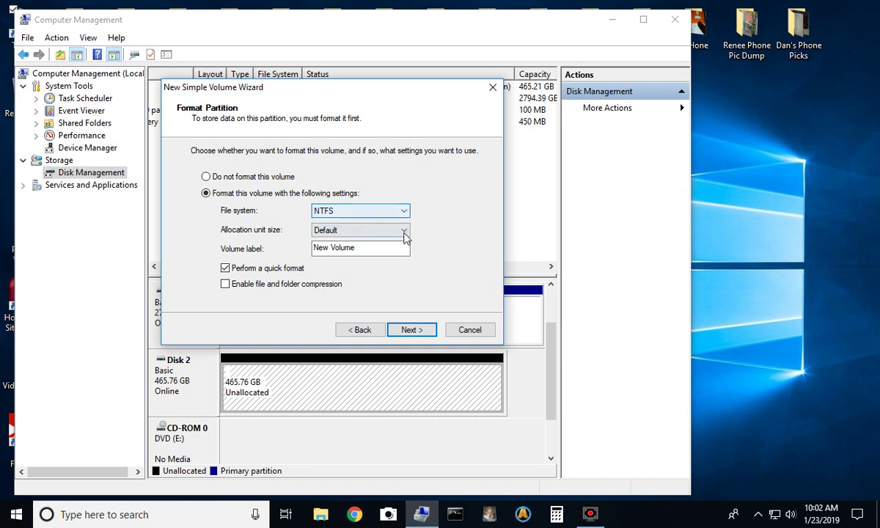
Create the volume with a quick NTFS format, default allocation unit size and the label New Volume, and close the open windows
click(355, 249)
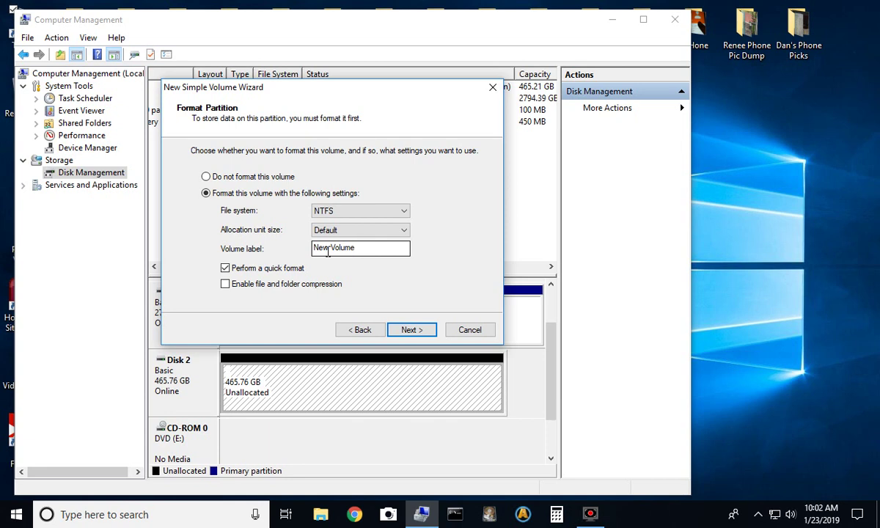
click(417, 330)
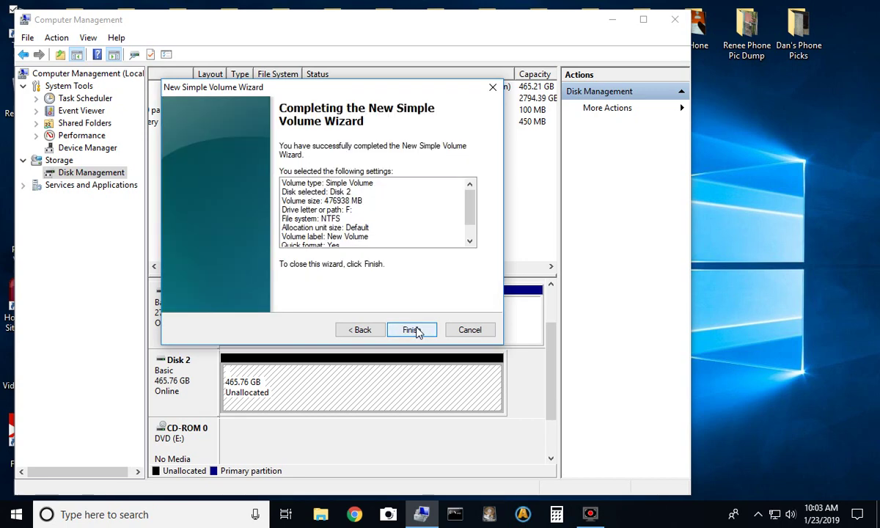
click(413, 330)
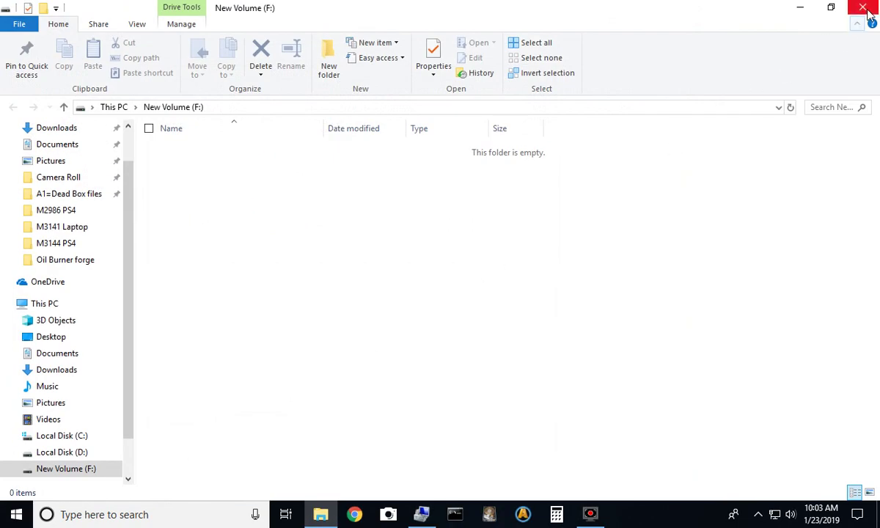
click(865, 8)
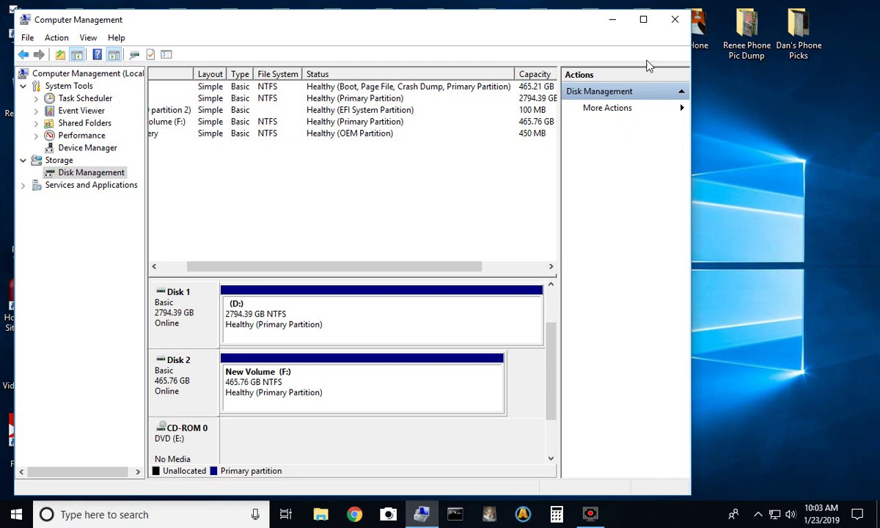
click(675, 19)
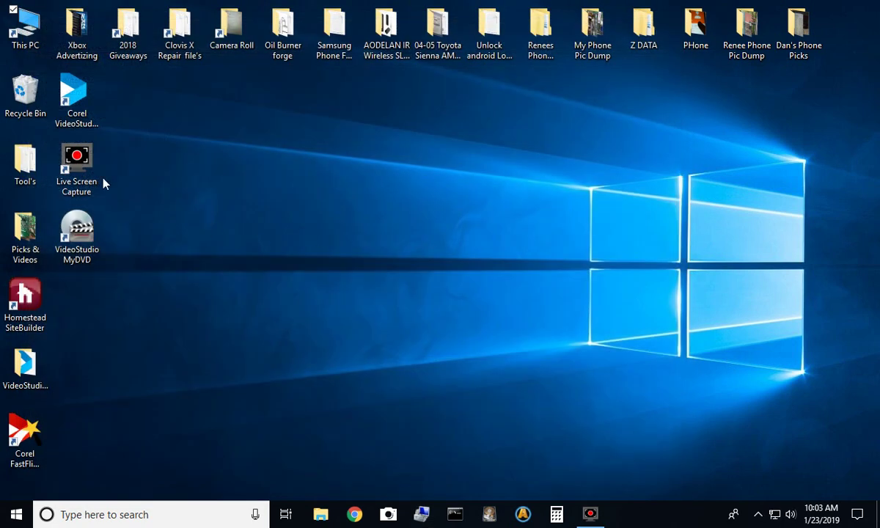
Browse This PC to the PS4\UPDATE folder on the NEW VALUME (G:) drive to check the update file
double_click(25, 29)
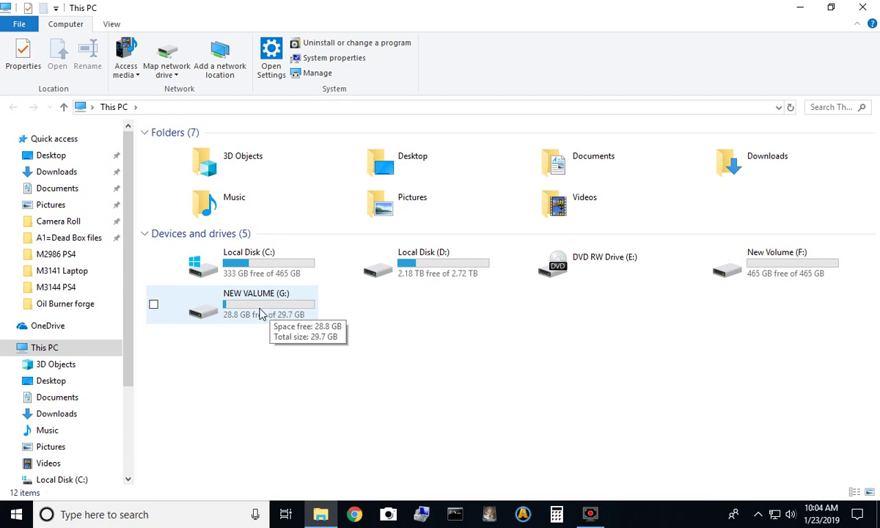
double_click(233, 306)
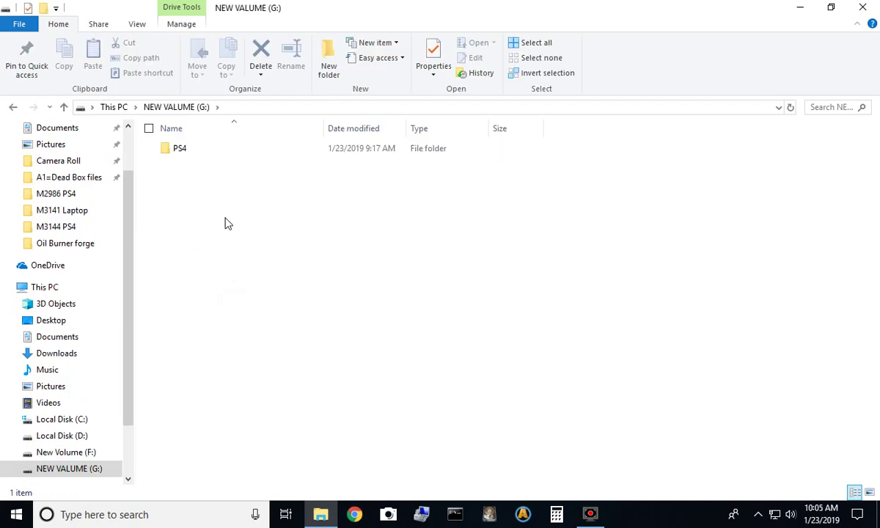
double_click(194, 159)
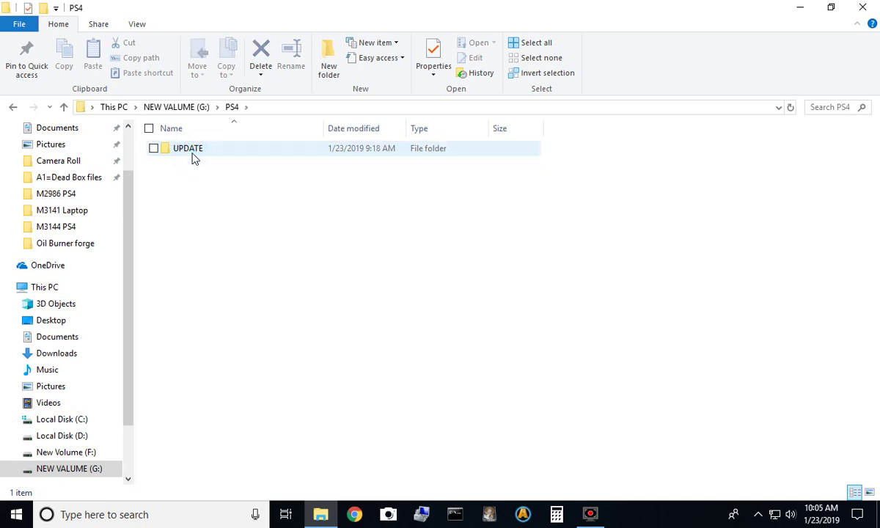
double_click(194, 157)
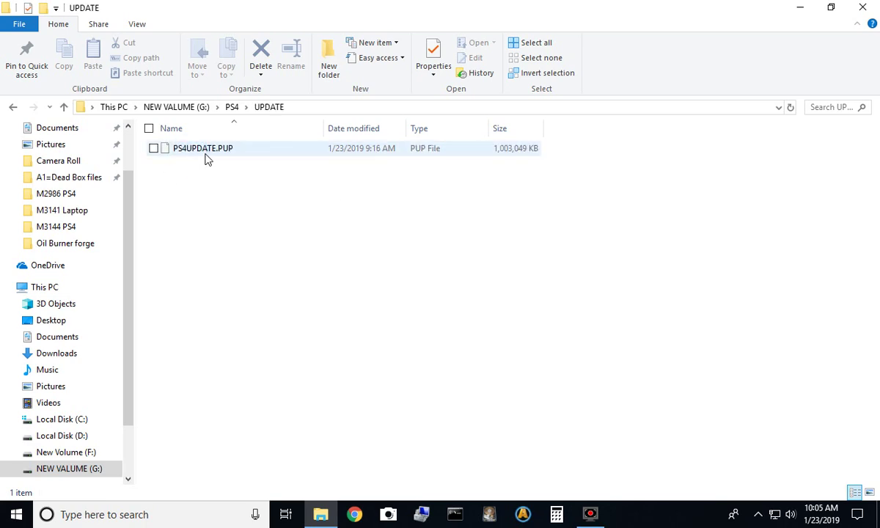
click(176, 151)
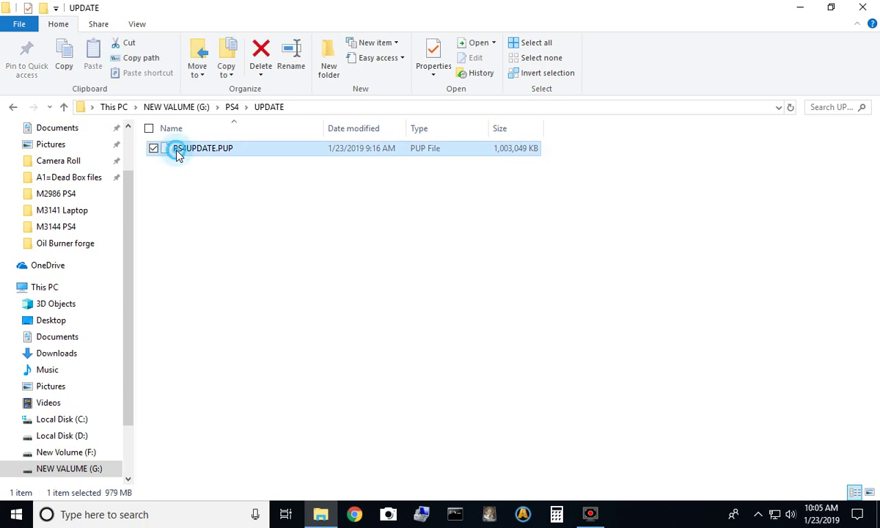
double_click(180, 154)
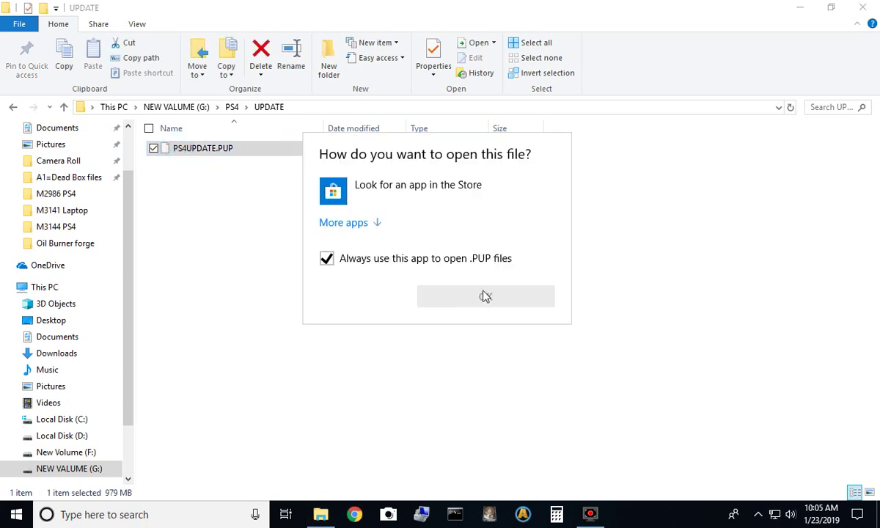
click(680, 340)
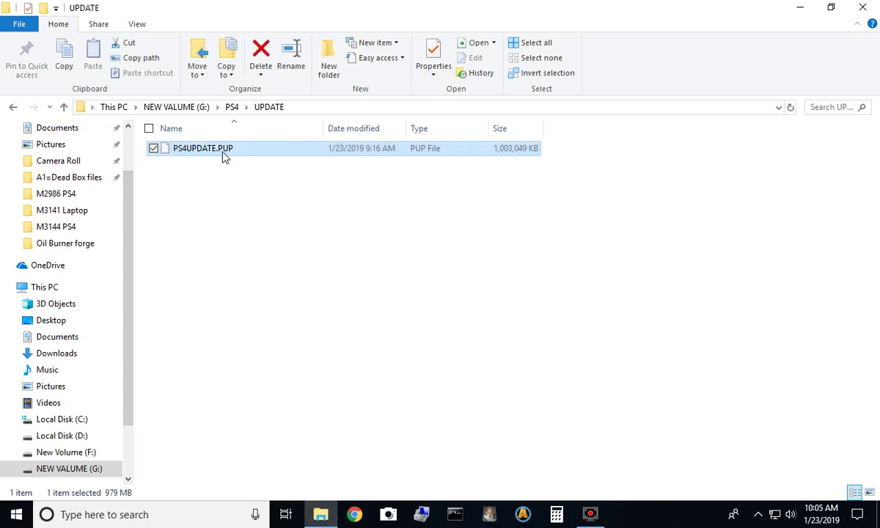
click(184, 155)
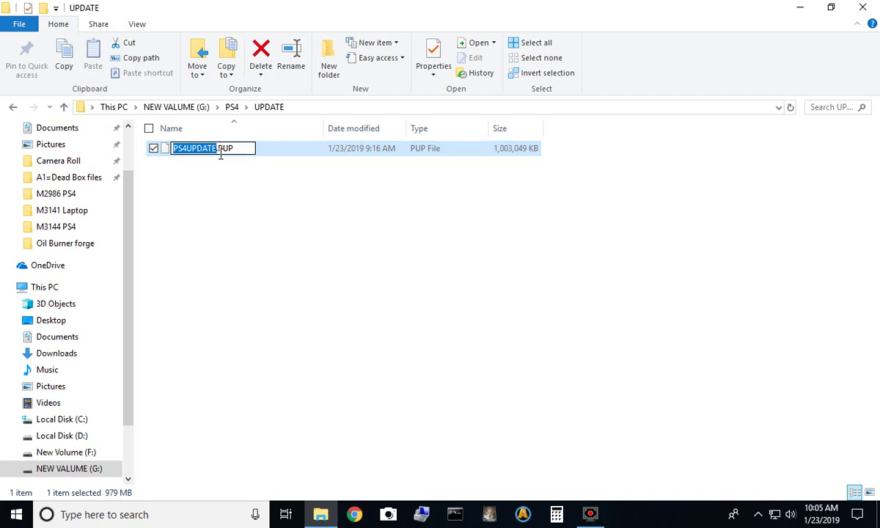
click(248, 249)
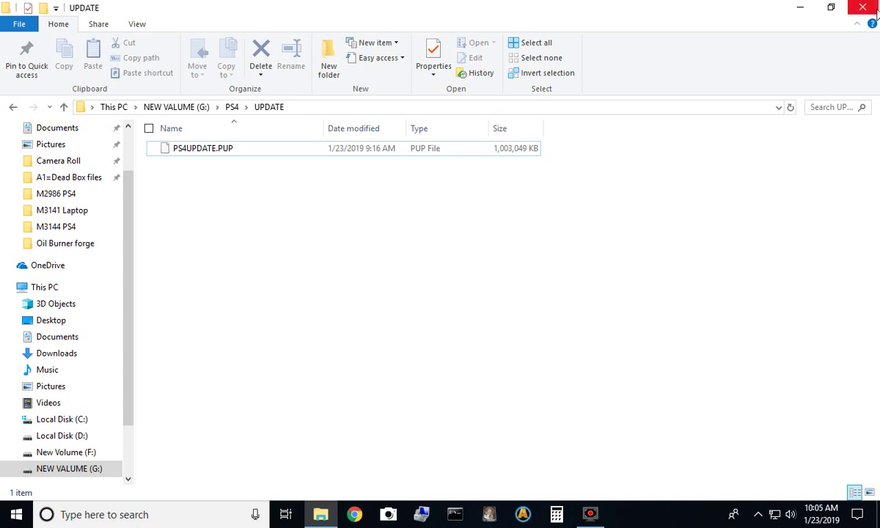
Return to This PC and view the contents of the New Volume (F:) drive
click(13, 107)
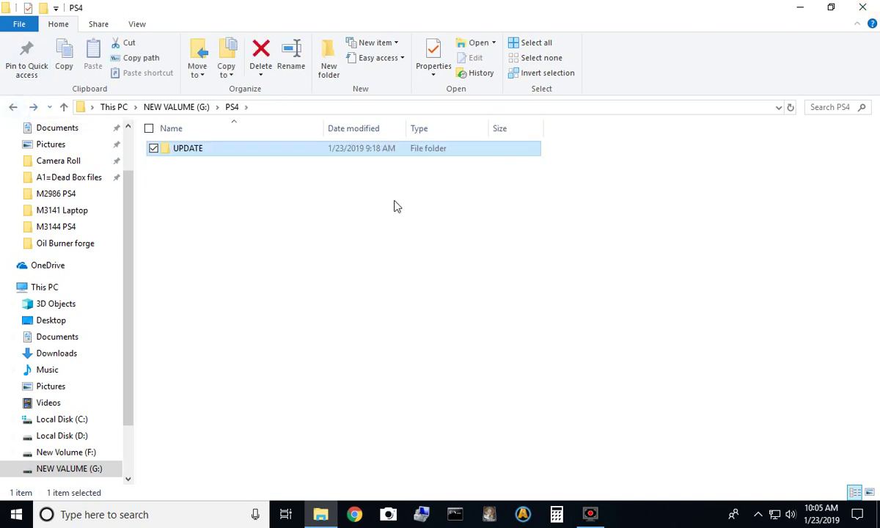
click(11, 107)
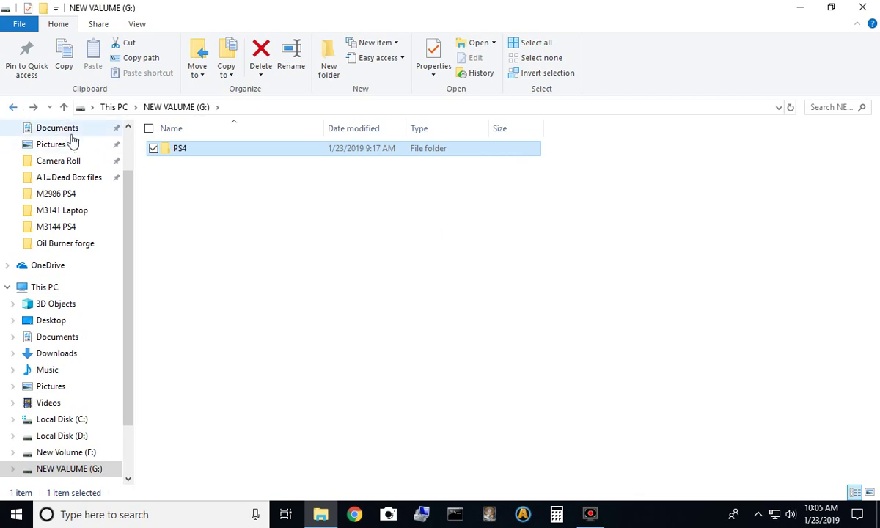
click(11, 107)
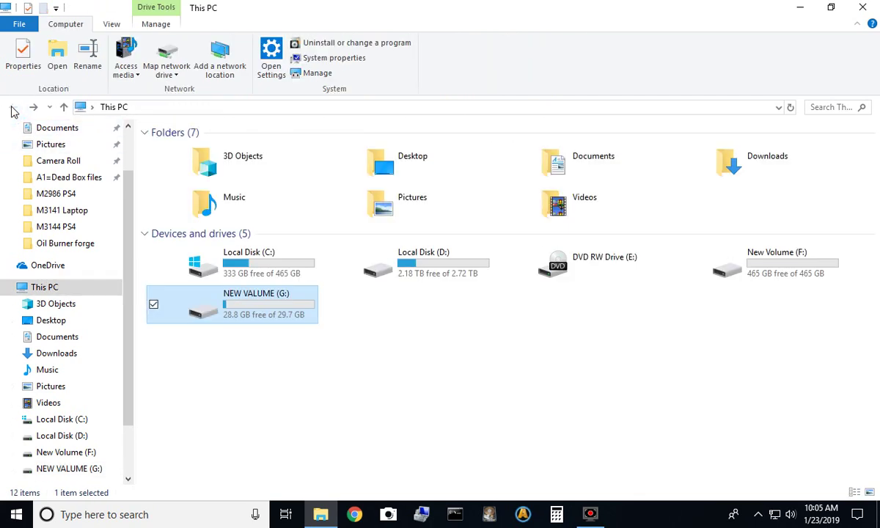
click(800, 274)
double_click(800, 273)
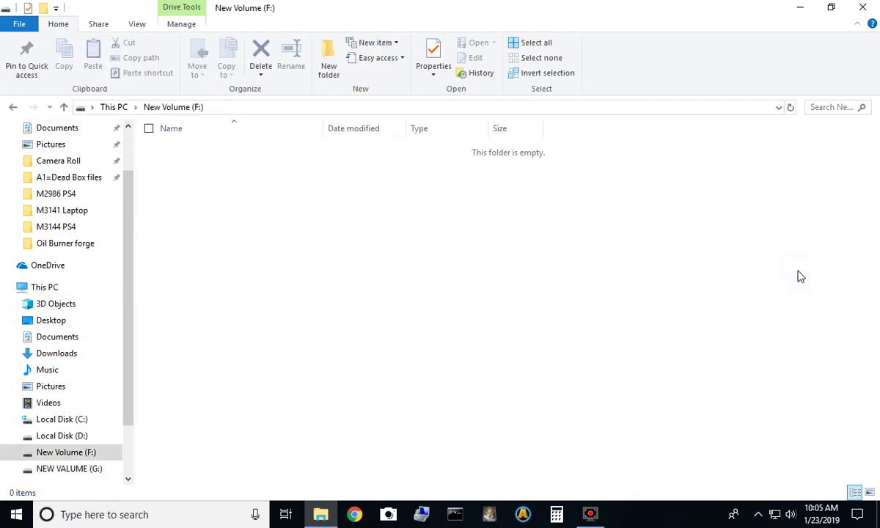
Safely eject the FX-11124 device holding New Volume (F:) and dismiss the notification
click(760, 516)
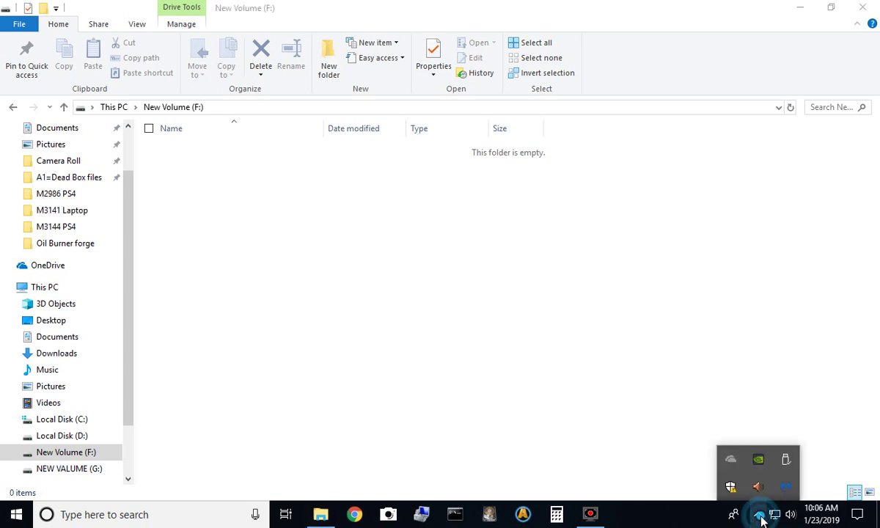
click(787, 462)
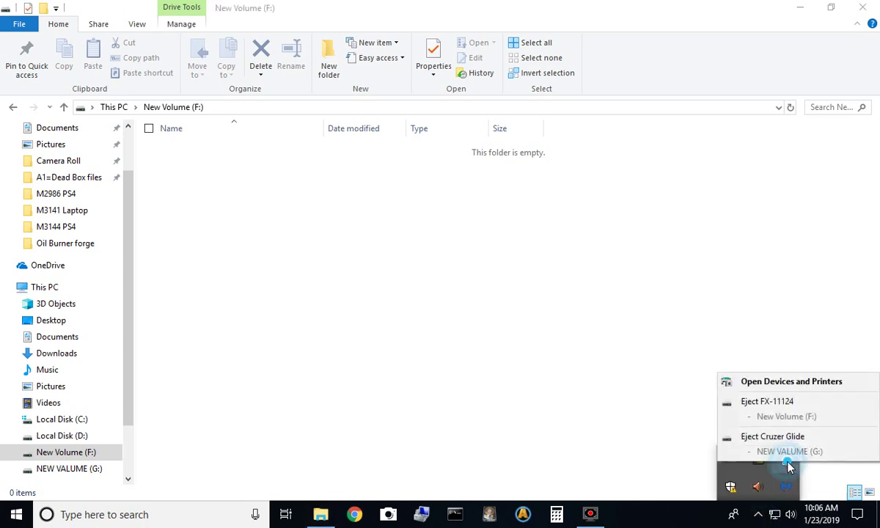
click(766, 402)
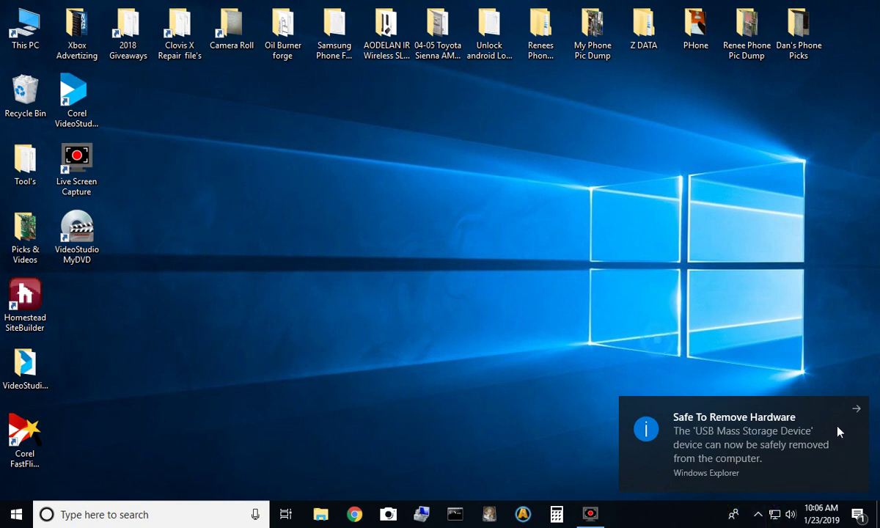
click(863, 408)
Safely eject the Cruzer Glide drive holding NEW VALUME (G:)
click(758, 514)
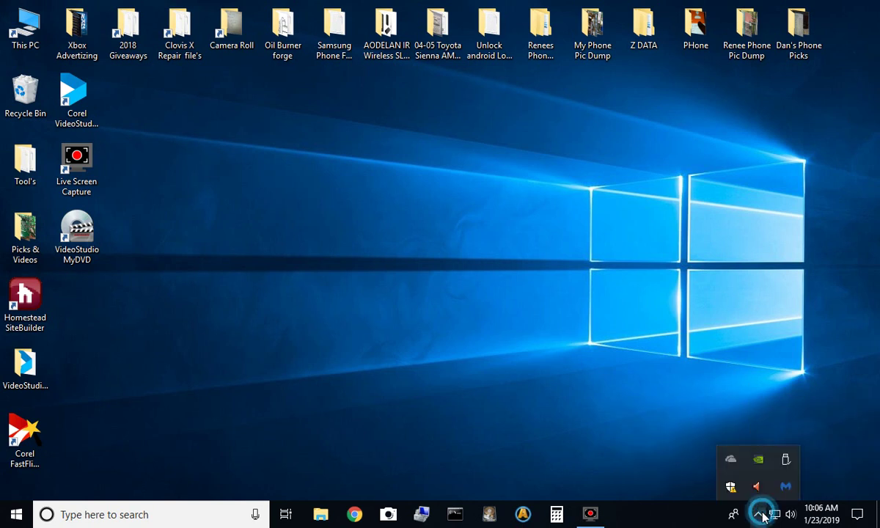
click(786, 461)
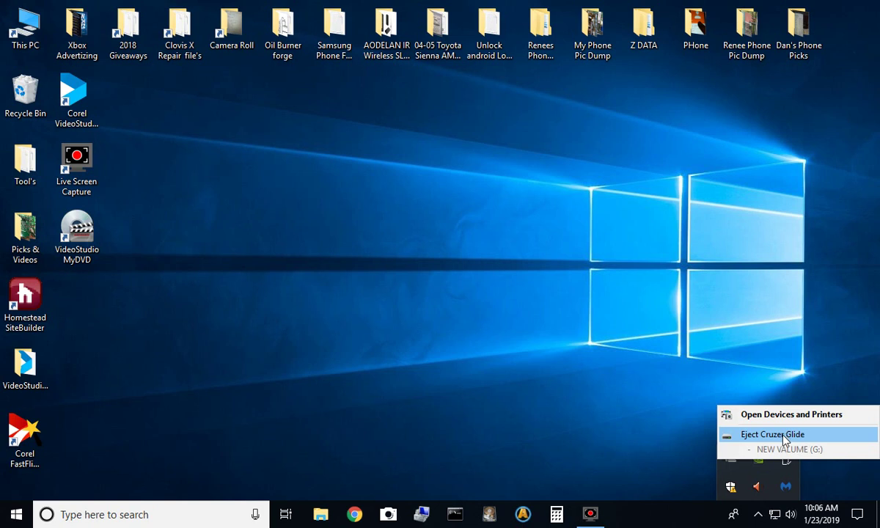
click(785, 437)
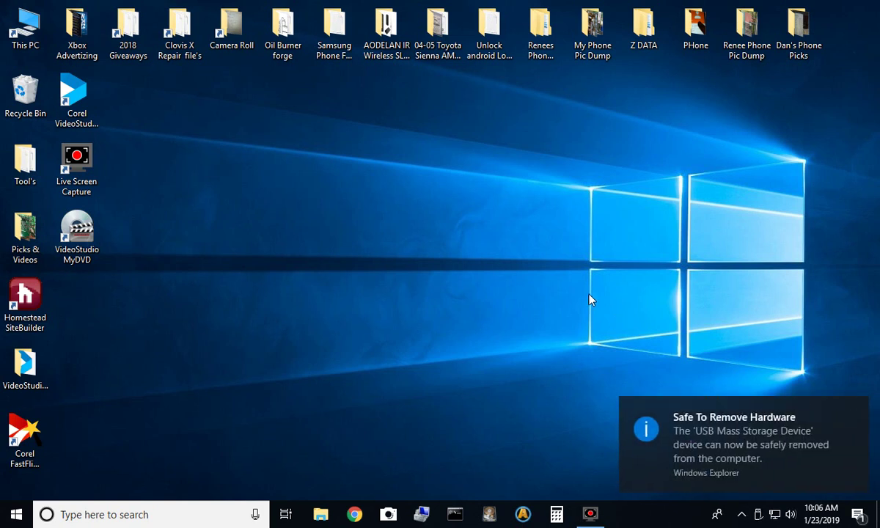